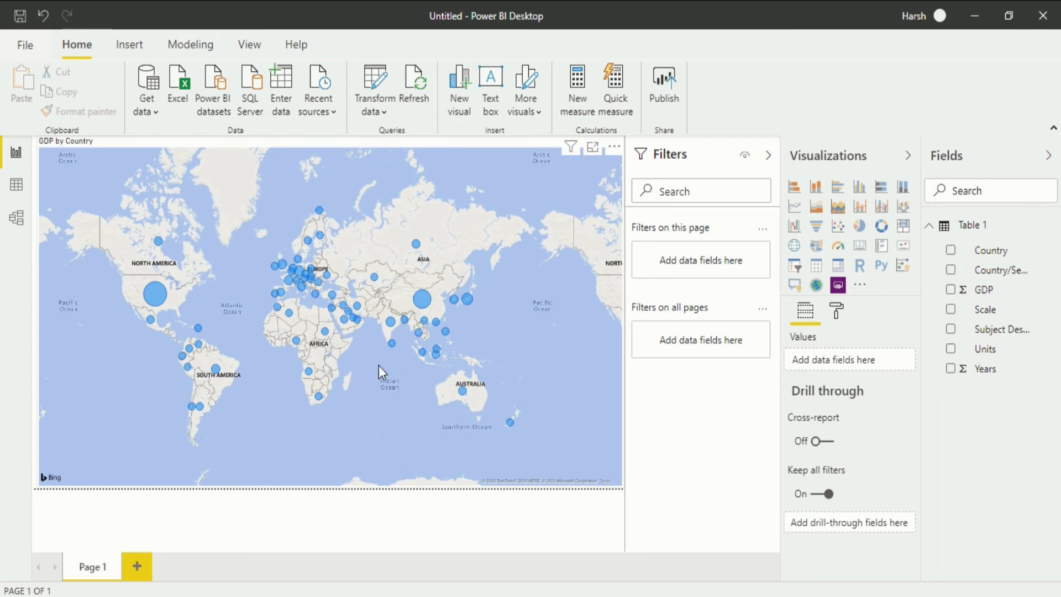
Step: Examine the GDP report page, the rows of Table 1 and its model diagram by cycling through the report, data and model views
mouse_move(469, 294)
click(16, 184)
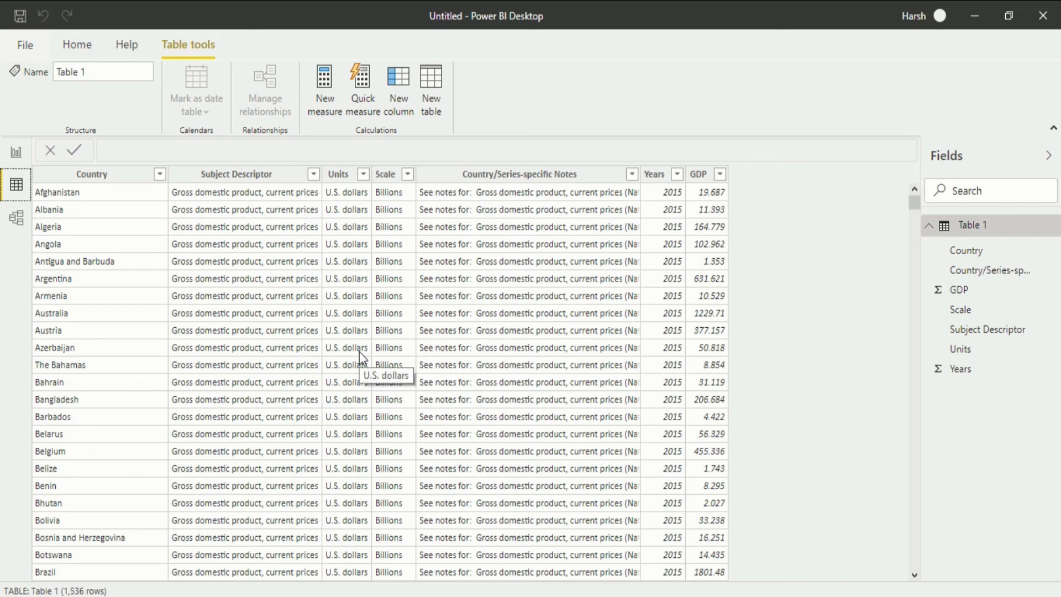
click(4, 220)
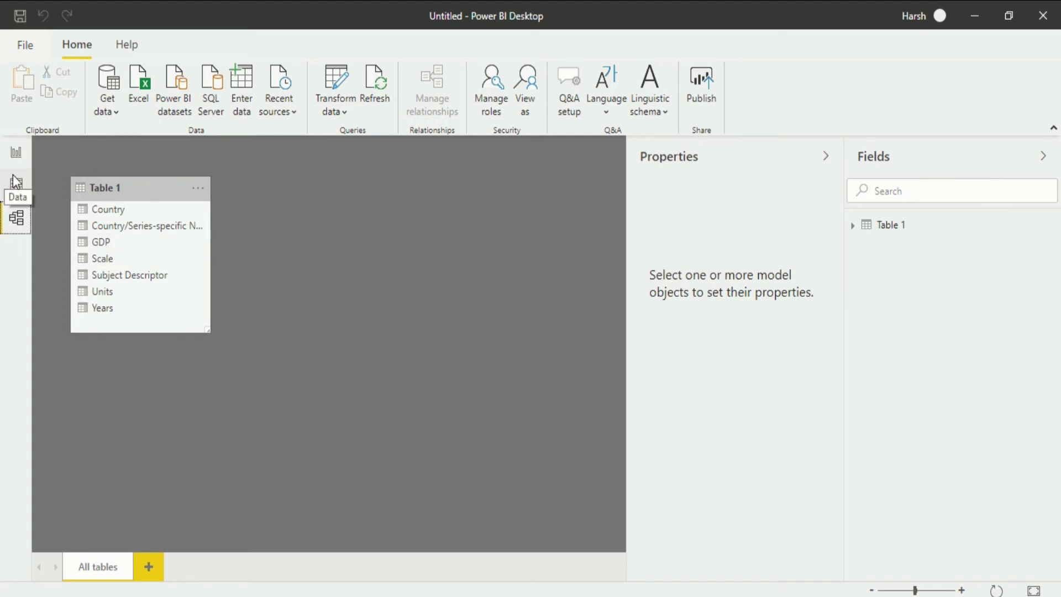
click(16, 154)
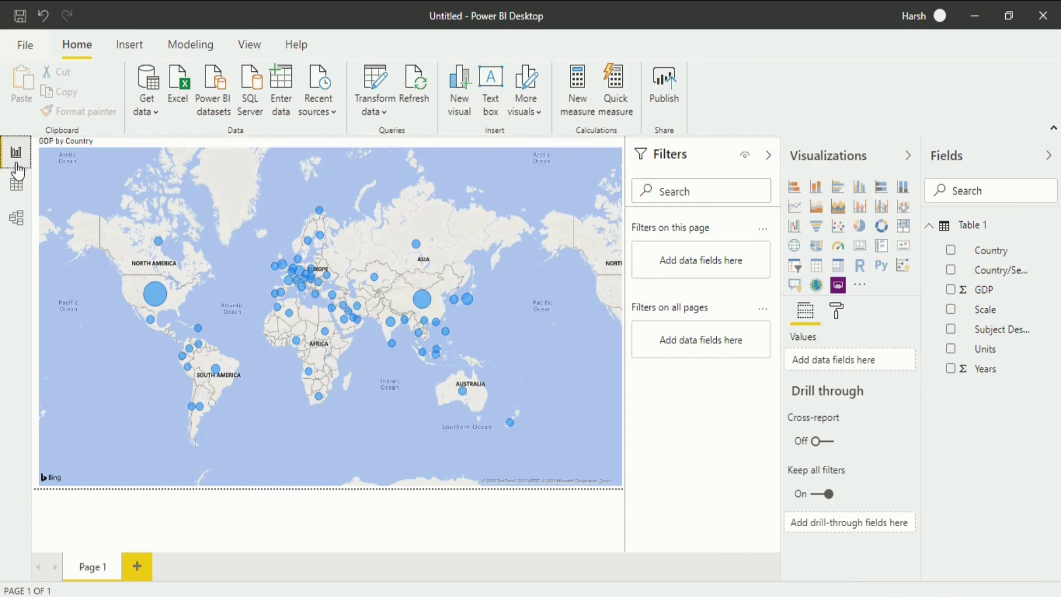
click(15, 188)
click(16, 217)
click(16, 153)
click(16, 186)
click(16, 215)
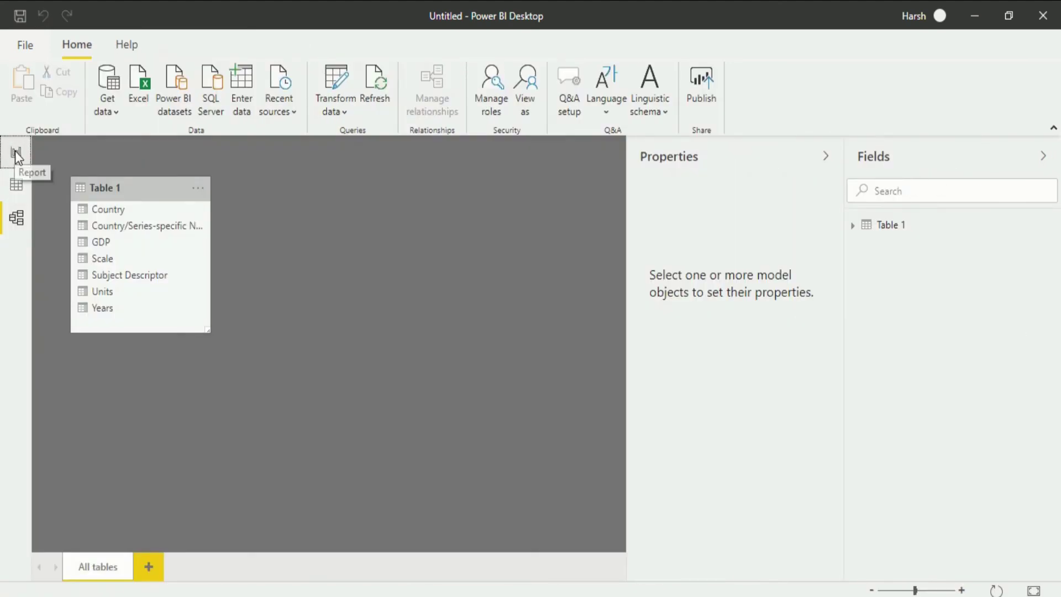
click(16, 154)
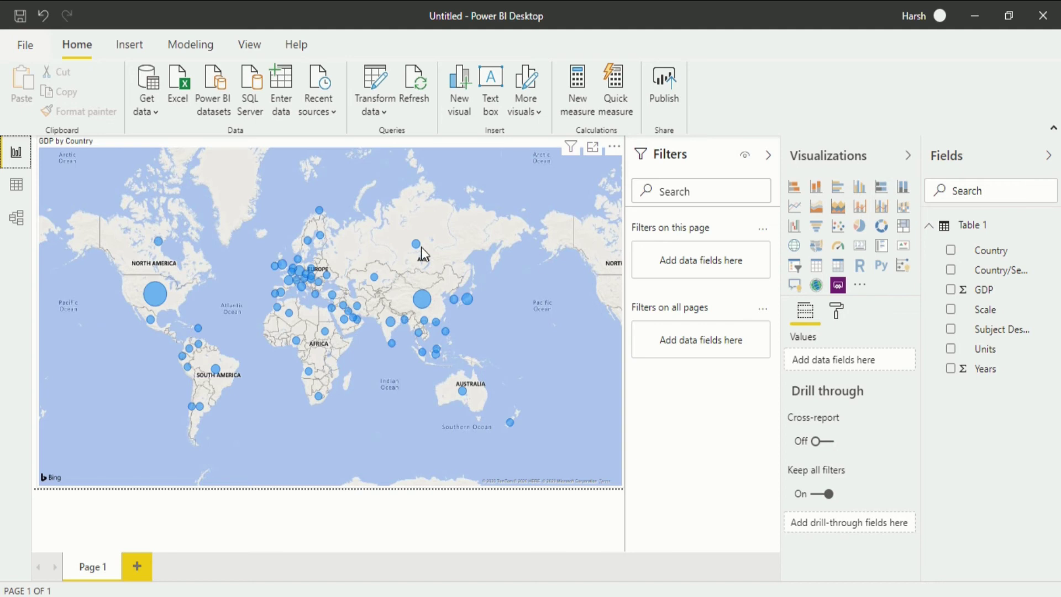
Step: Try the GDP by Country map as a stacked column chart and switch it back to a map, twice
click(551, 373)
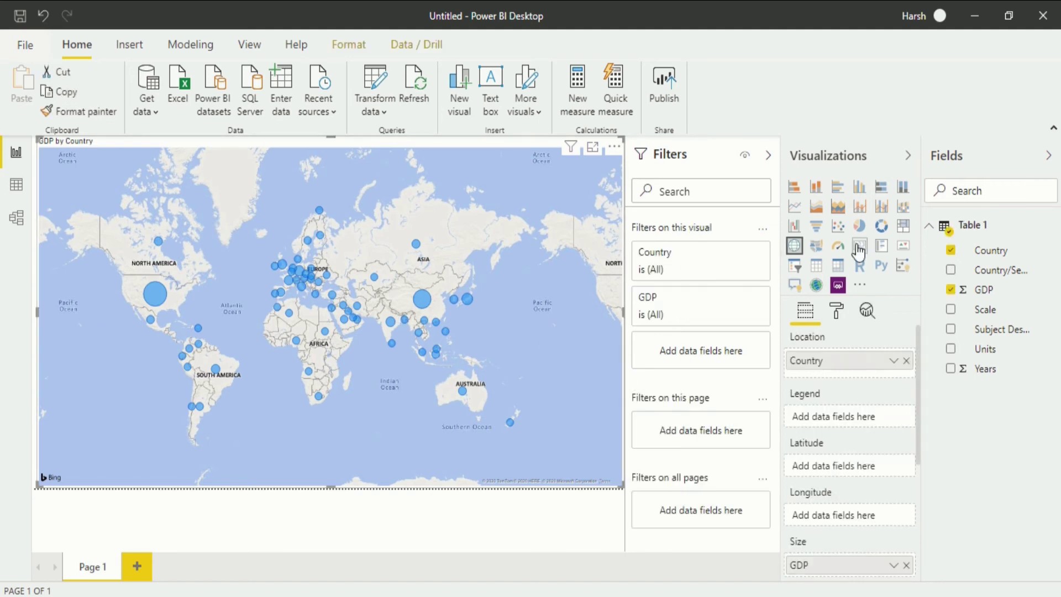
click(816, 188)
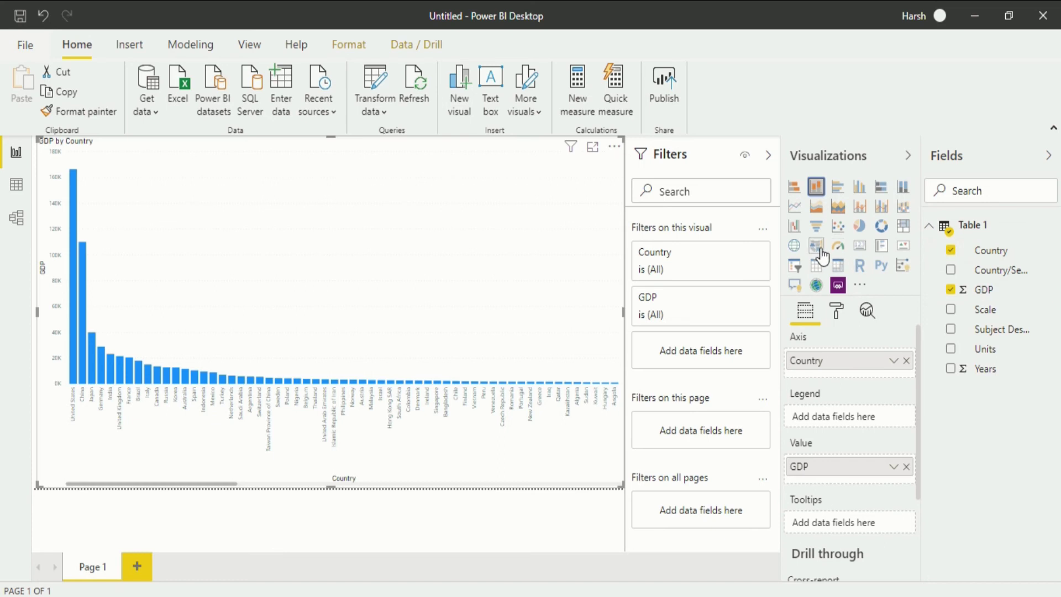
click(797, 247)
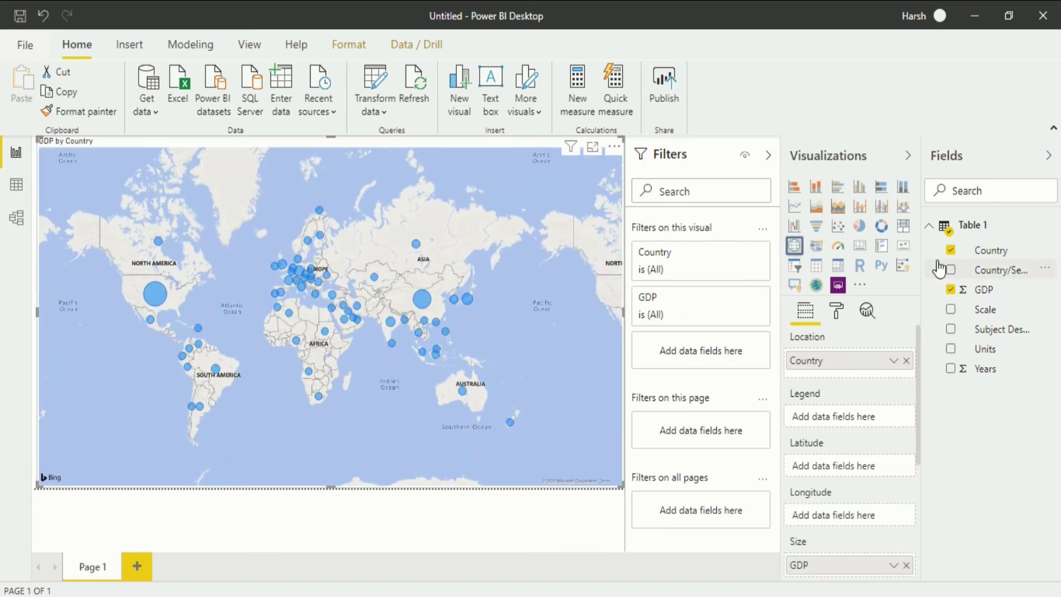
click(814, 190)
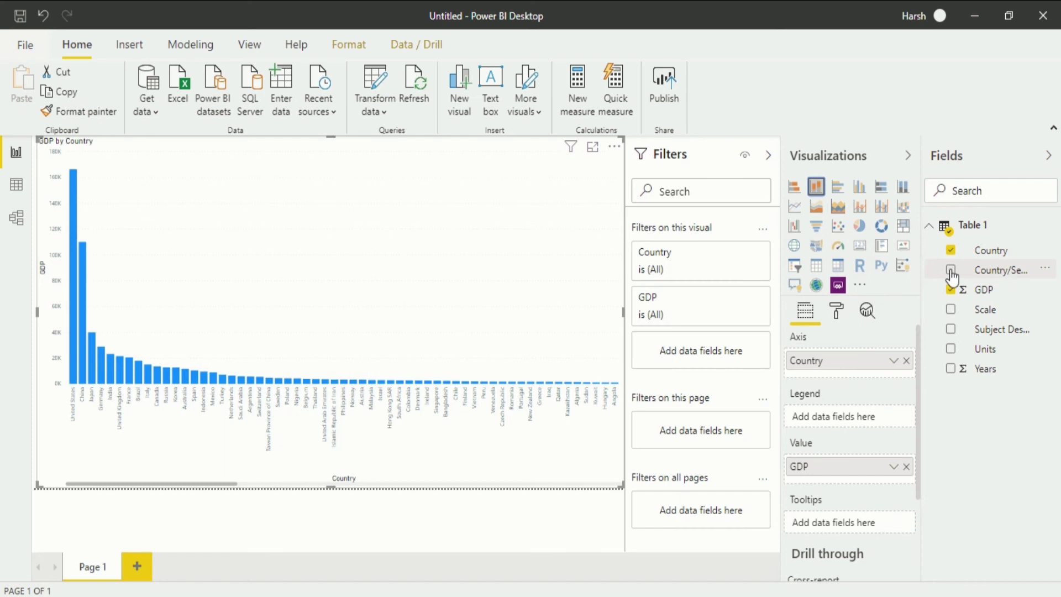
click(794, 245)
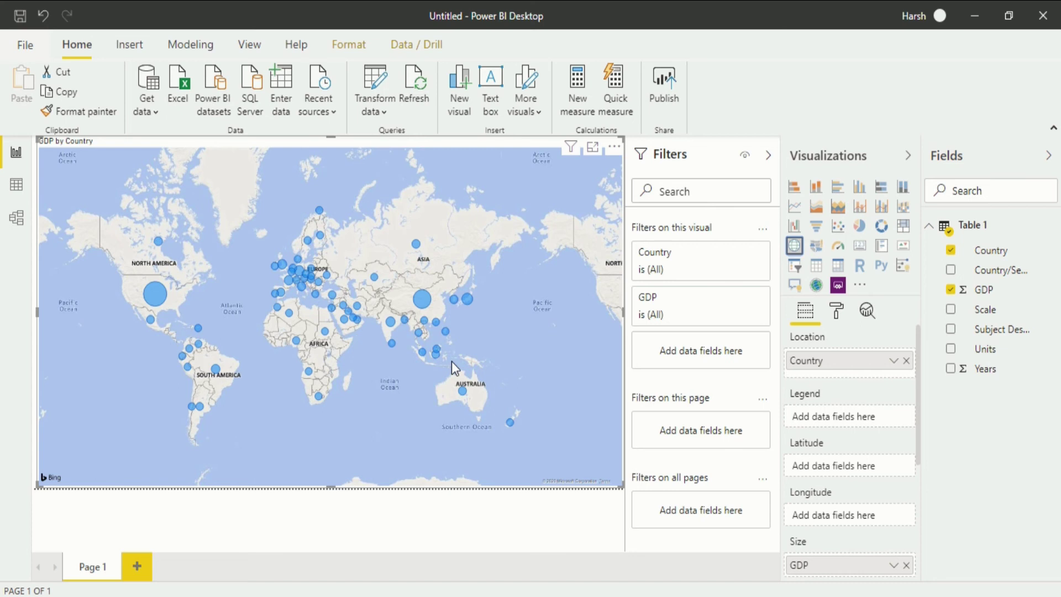
Step: Compare Table 1's rows and fields in the data view with its layout in the model view, and return to the report
click(16, 184)
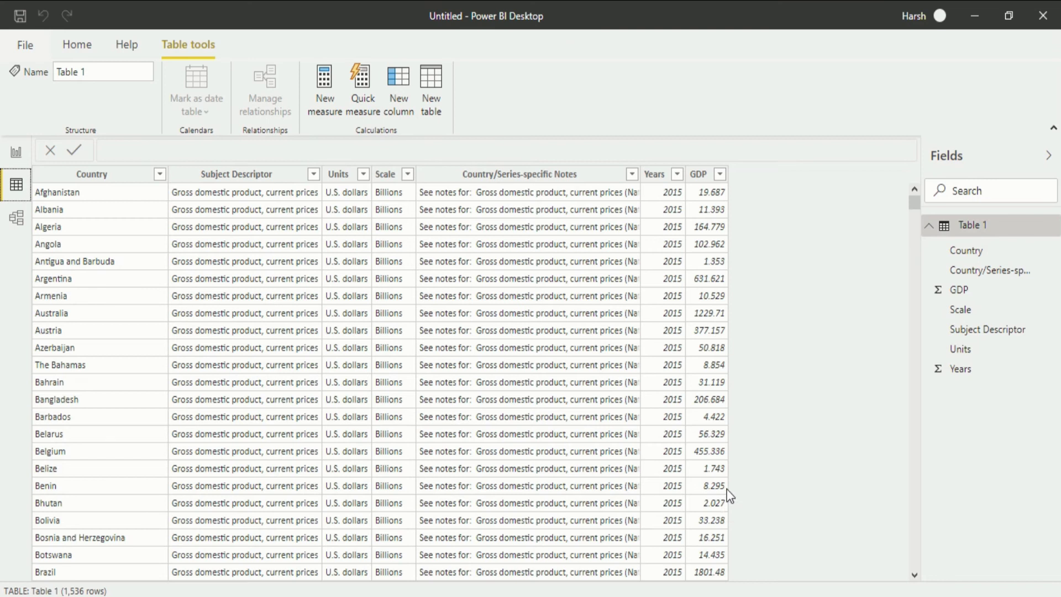
click(17, 218)
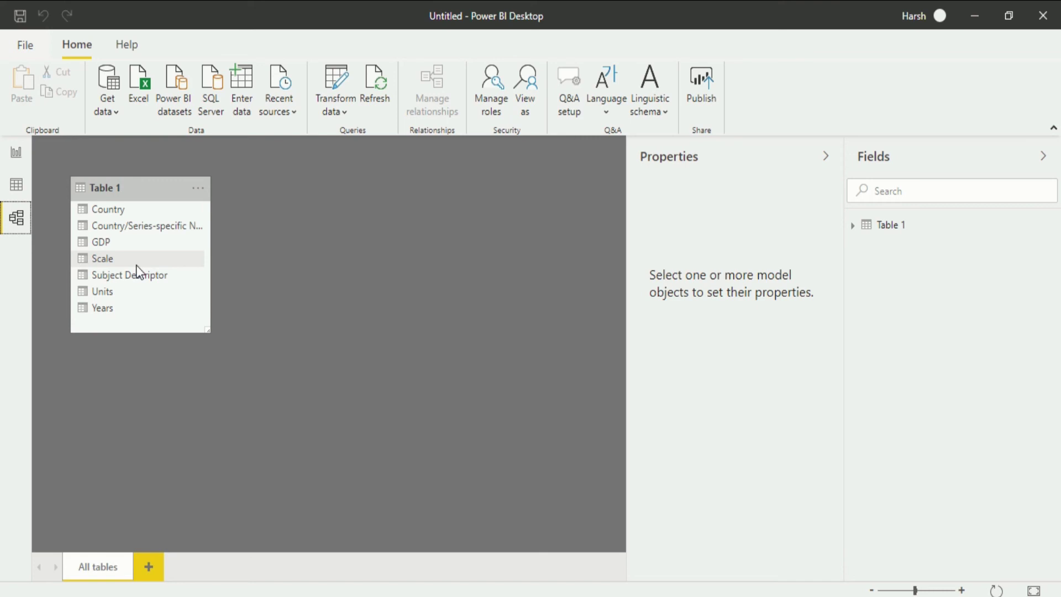
click(16, 184)
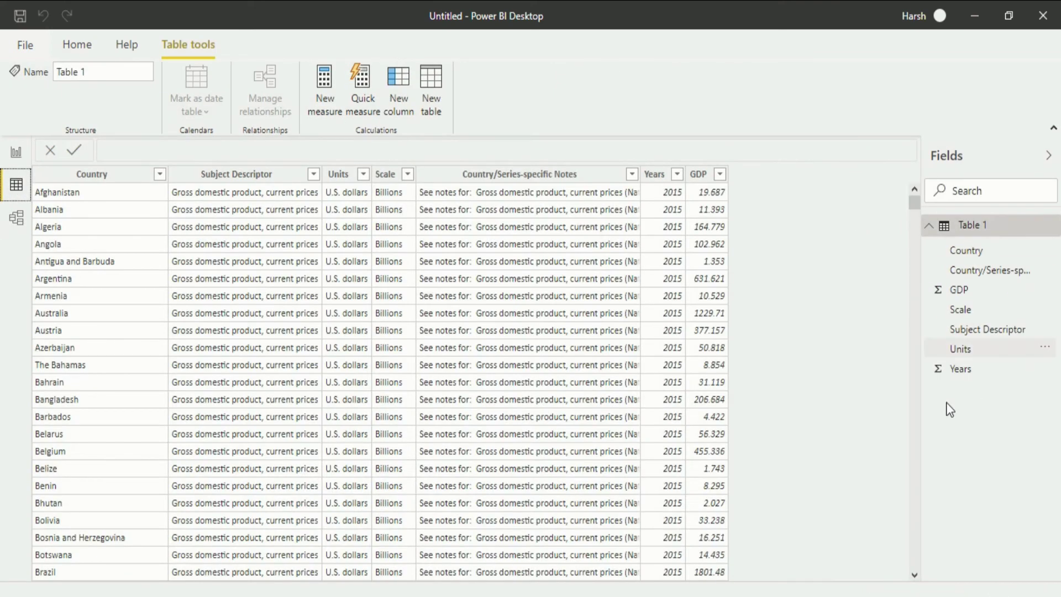
click(16, 217)
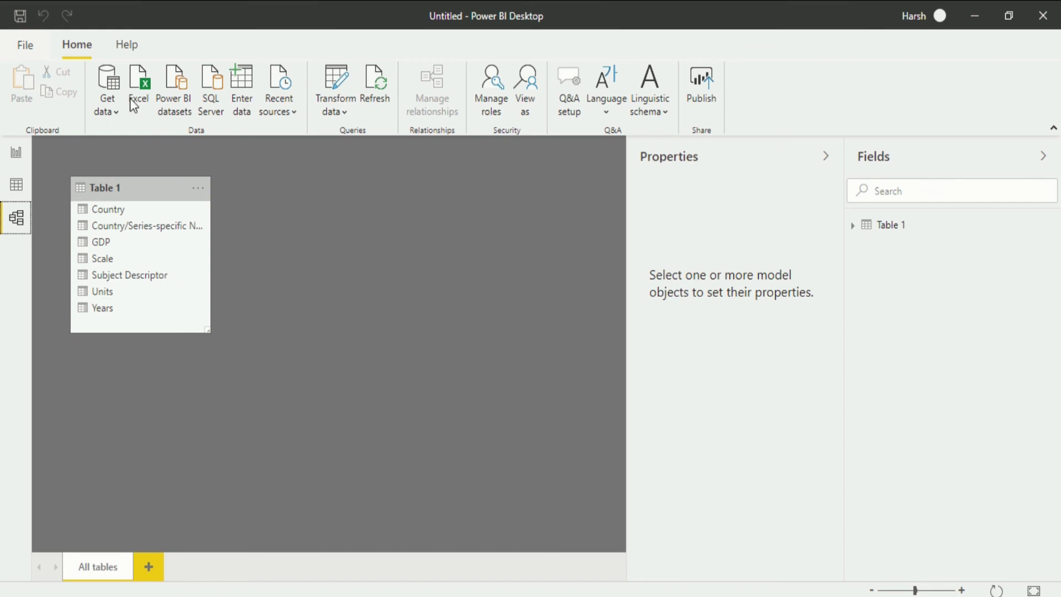
click(11, 157)
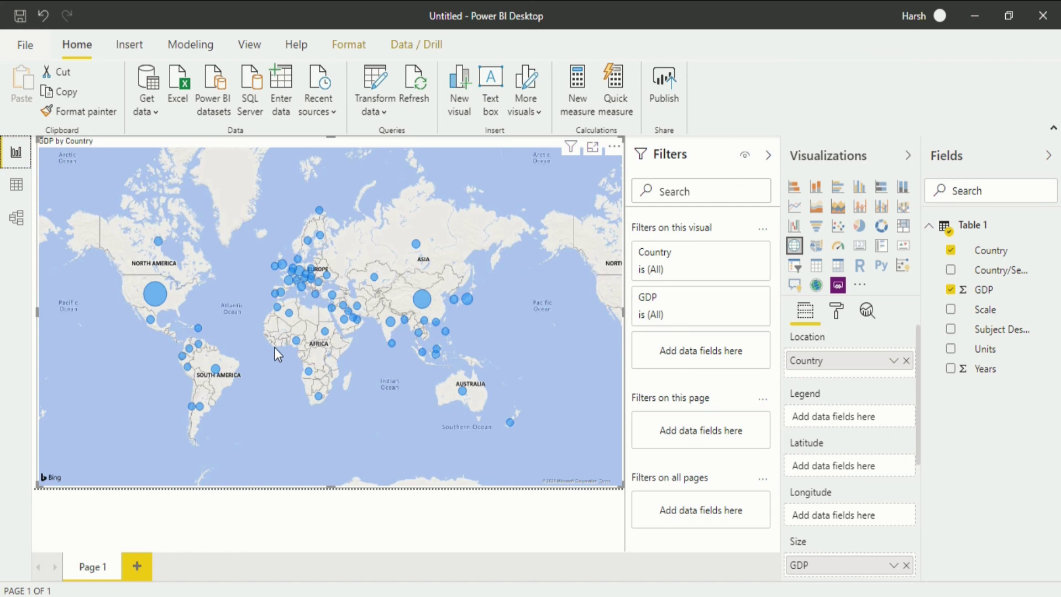
Step: Deselect the map and compare the Home commands offered in the report, data and model views
click(548, 518)
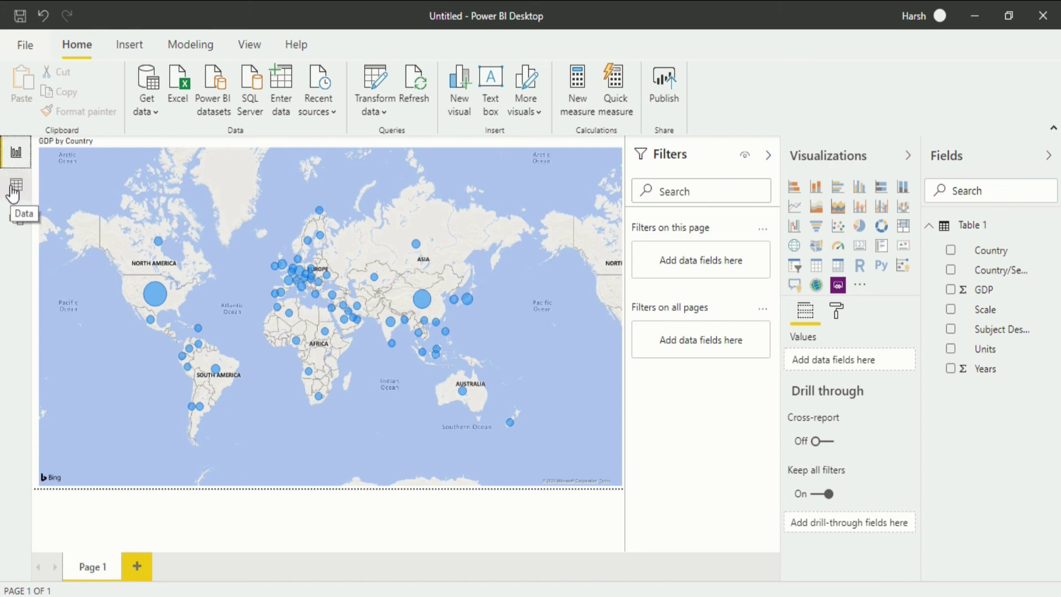
click(14, 185)
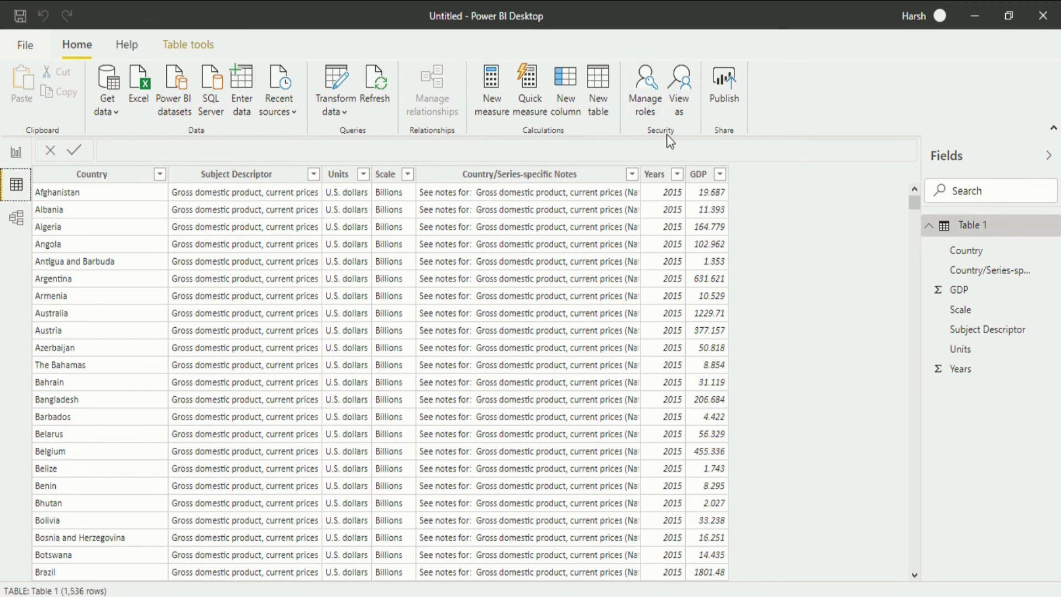
click(16, 220)
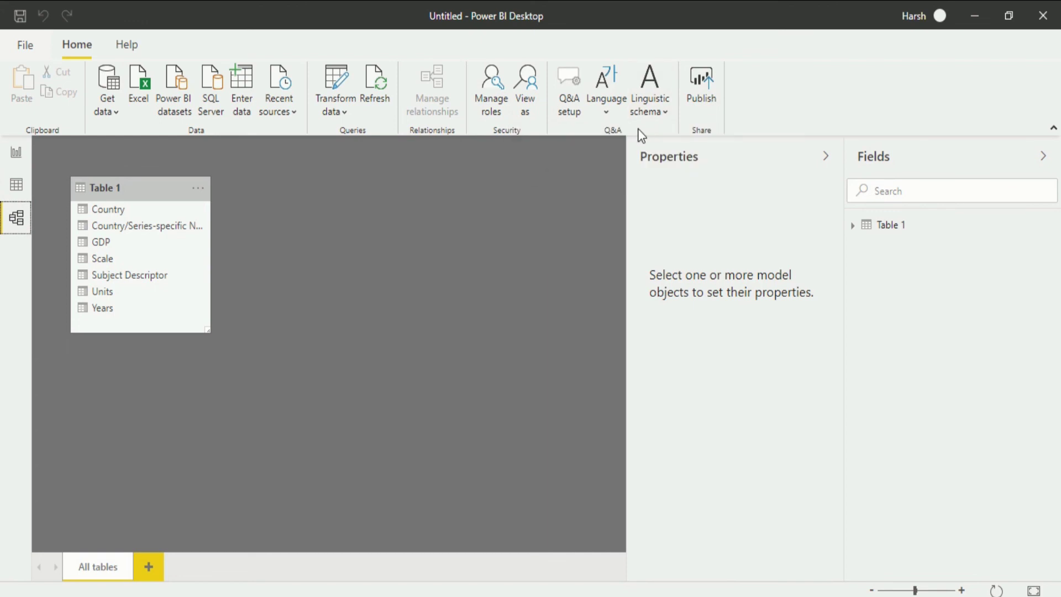
click(15, 156)
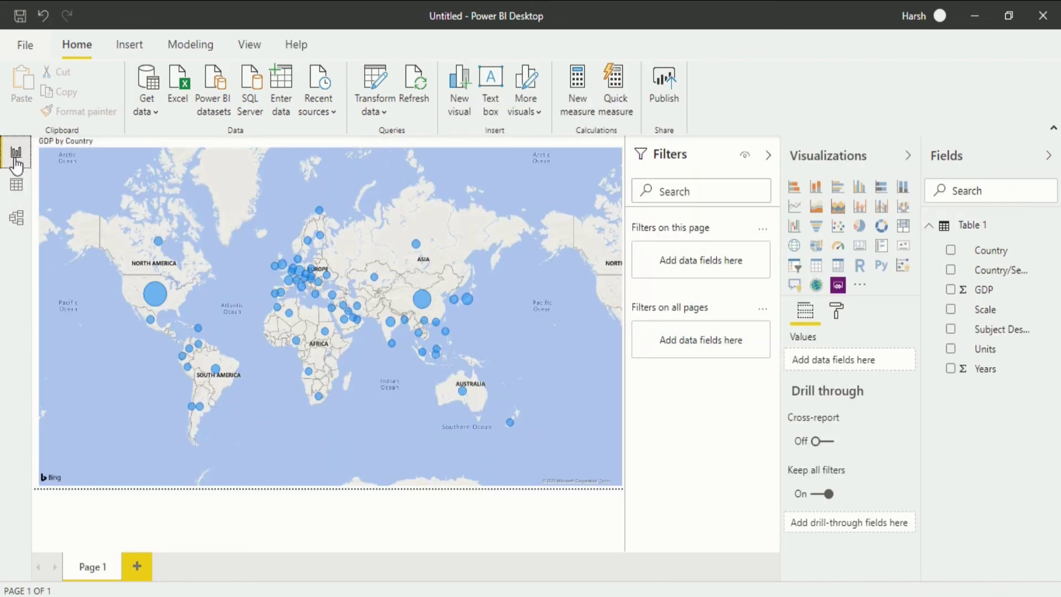
Step: Examine the report view's Insert commands and check the data and model views for equivalents, ending back in the report
click(121, 50)
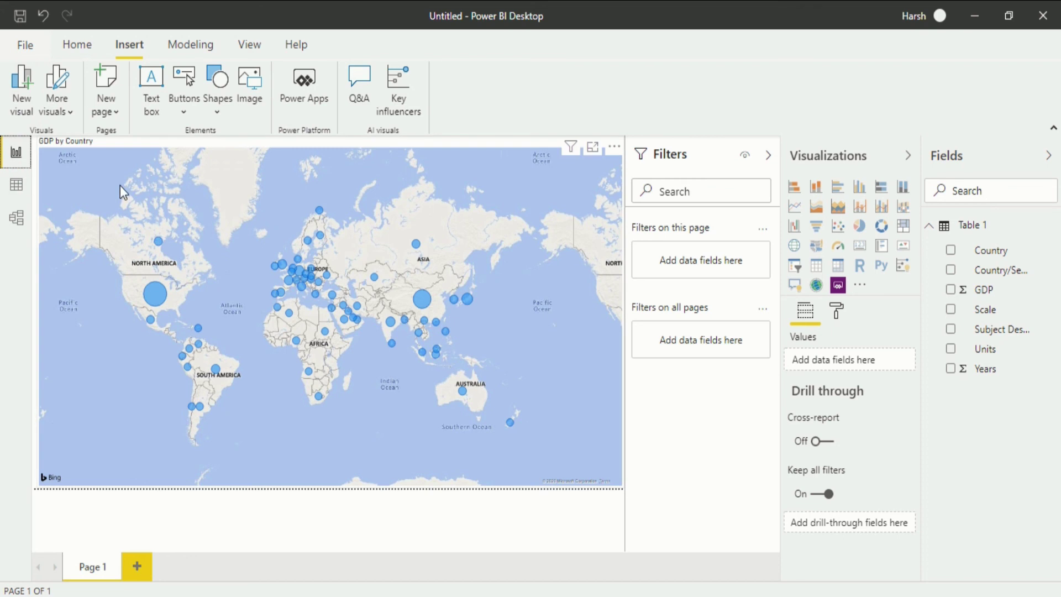
click(16, 185)
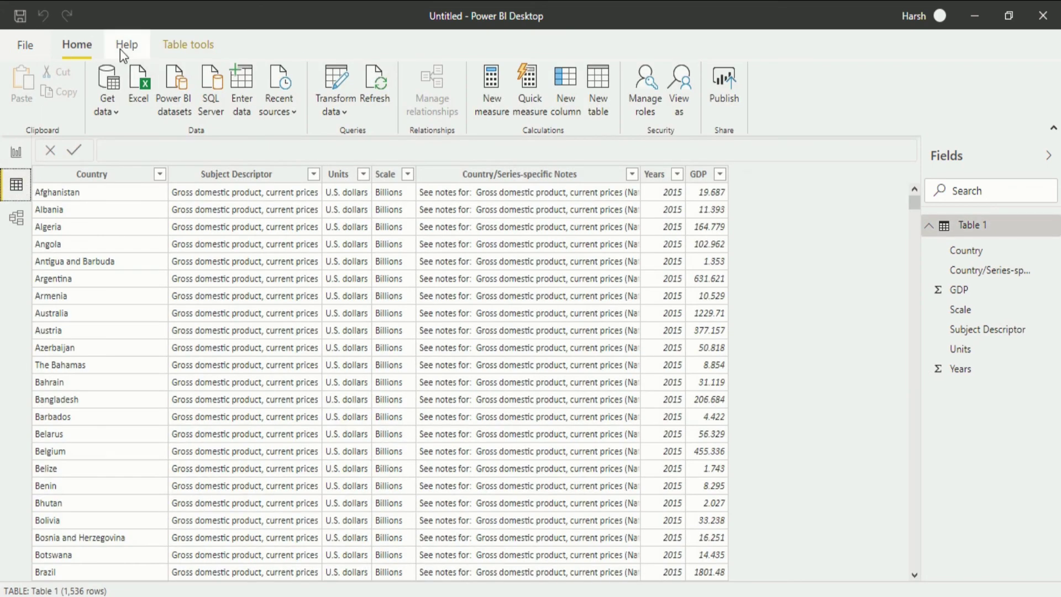
click(16, 218)
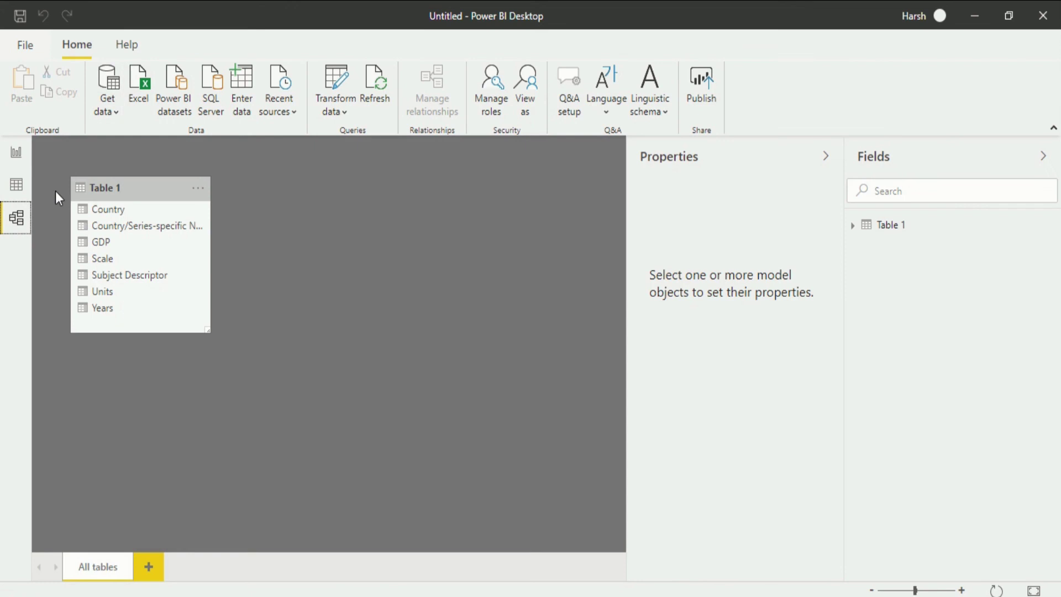
click(17, 150)
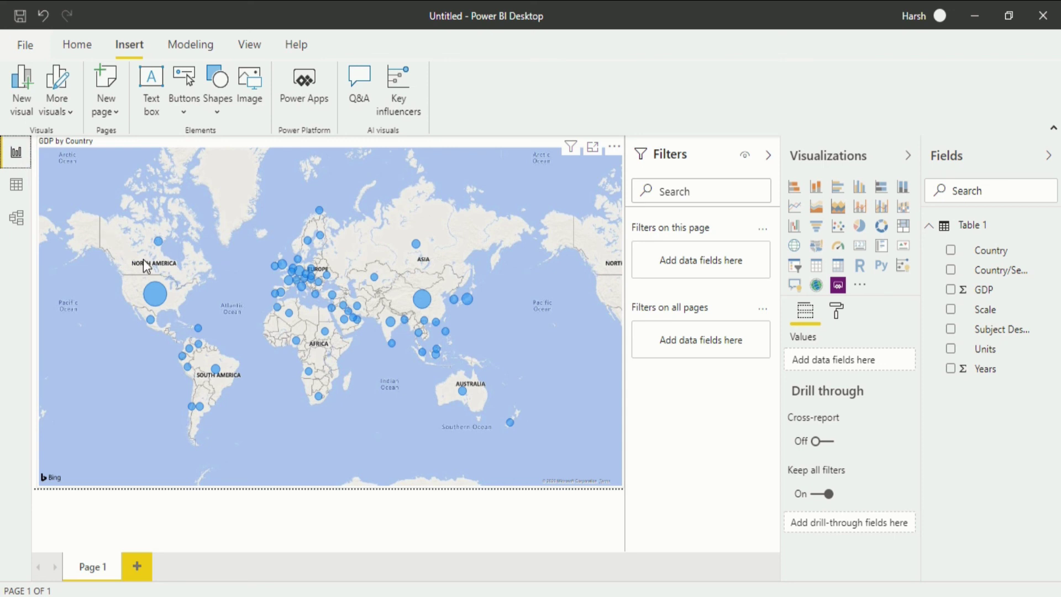
click(16, 187)
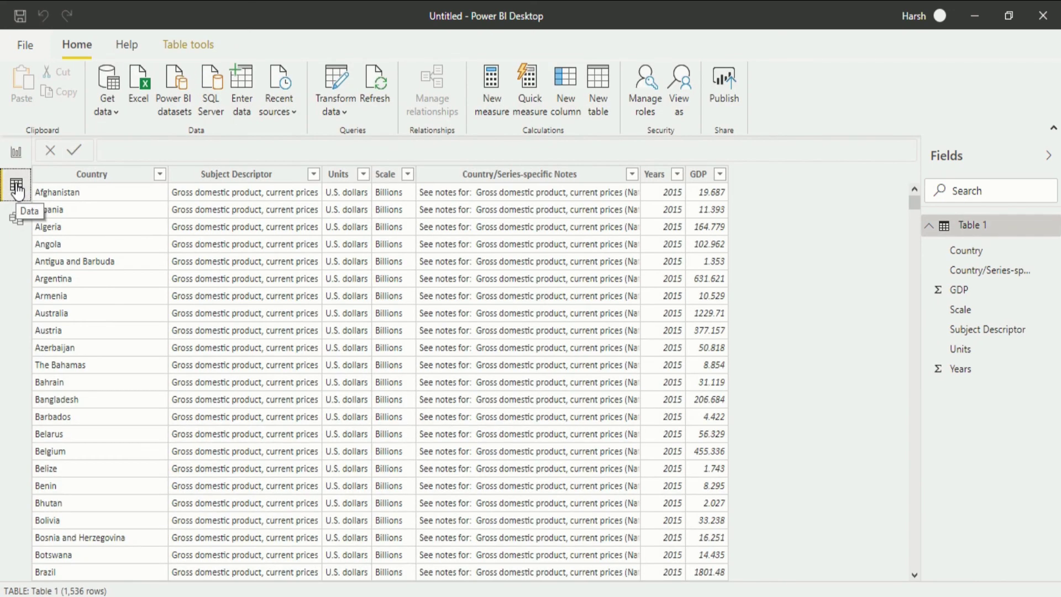
click(16, 218)
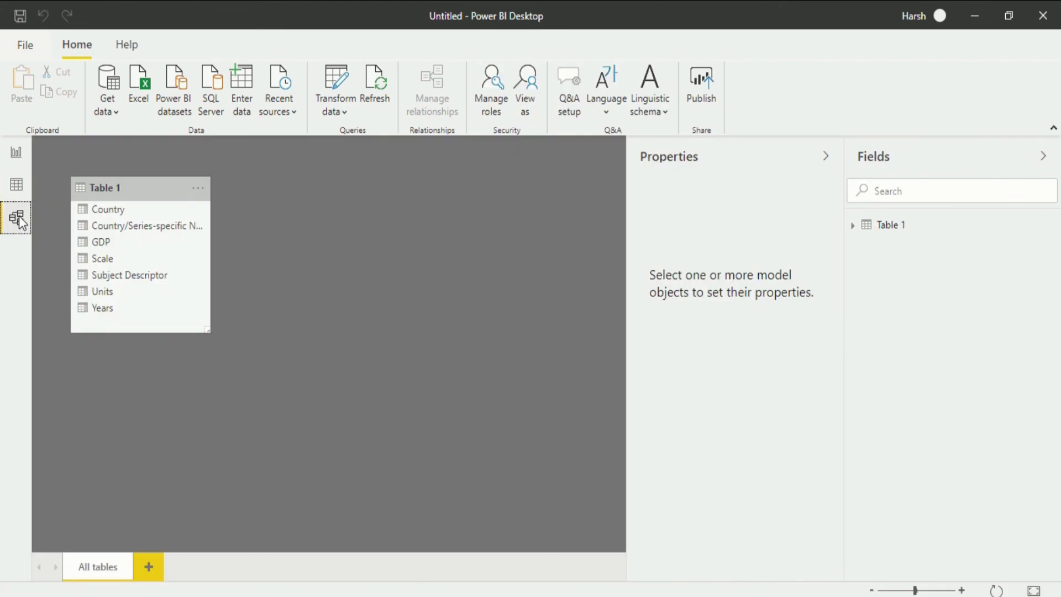
click(15, 161)
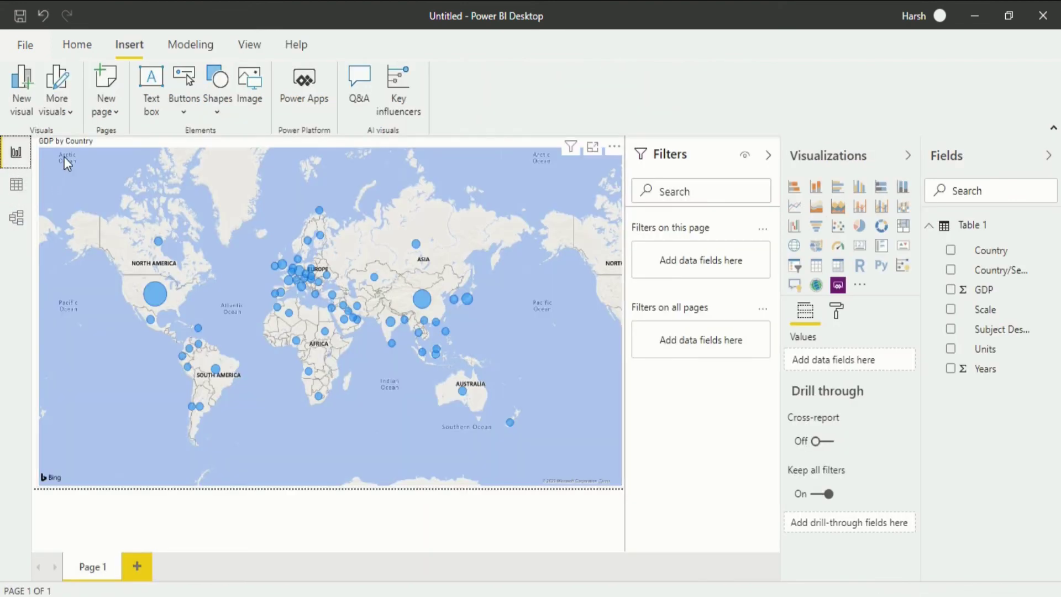
Step: Compare the report view's Modeling commands with the Table tools commands available for Table 1 in the data view
click(209, 46)
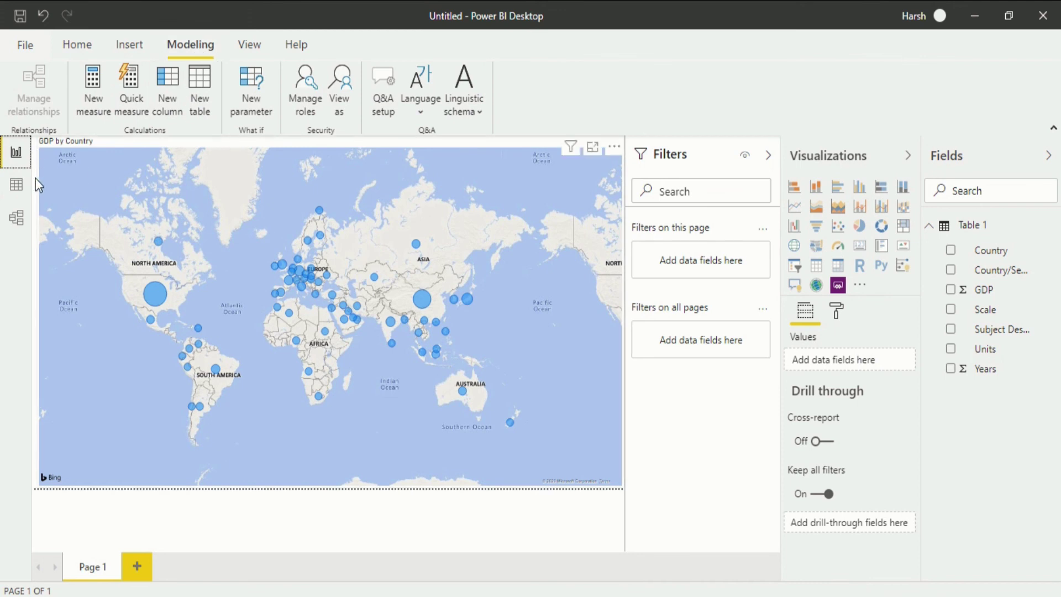
click(22, 186)
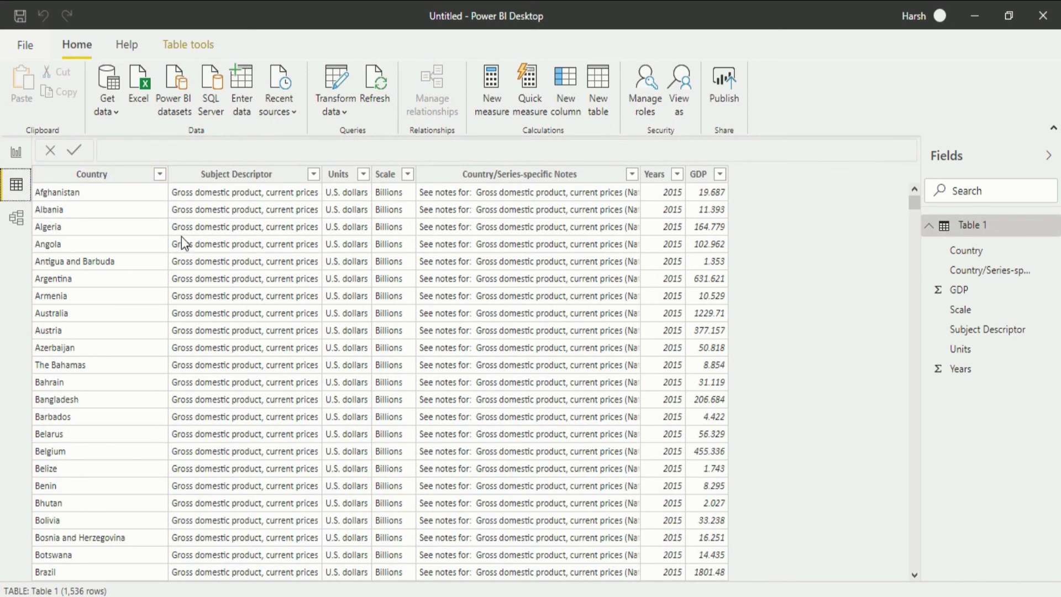
click(16, 151)
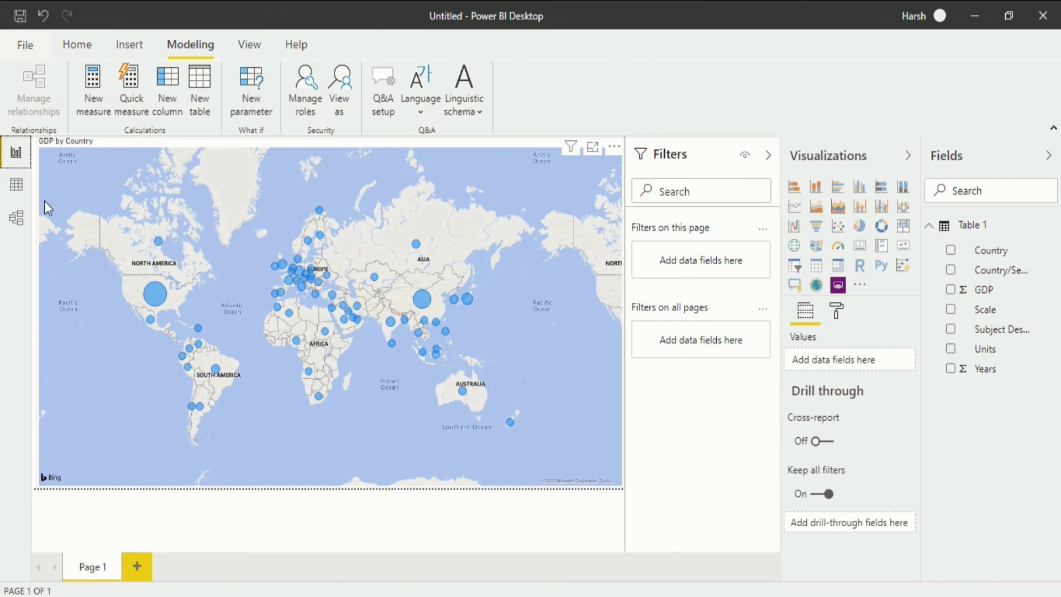
click(16, 193)
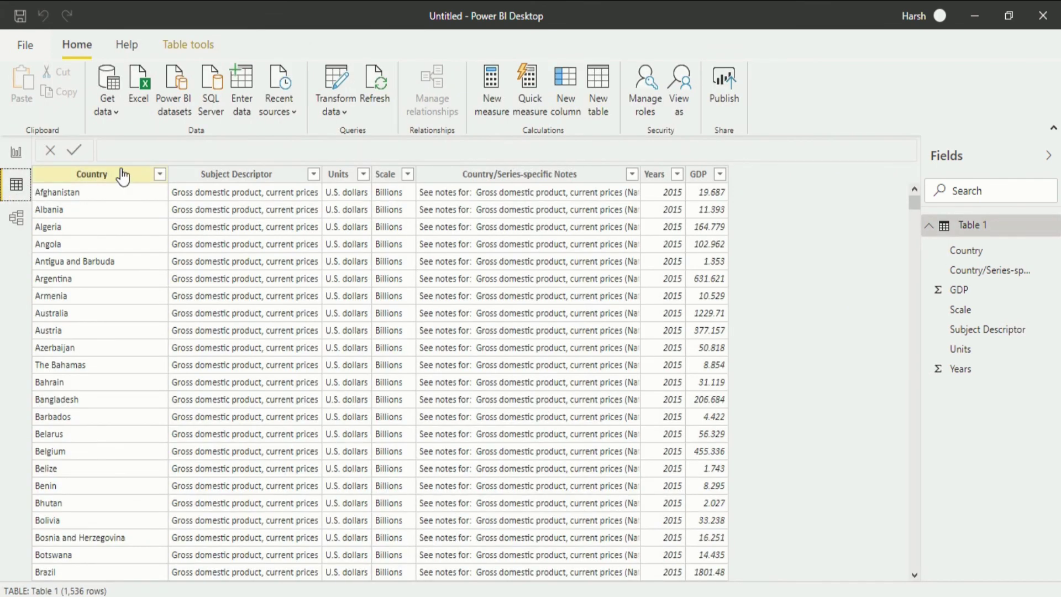
click(190, 46)
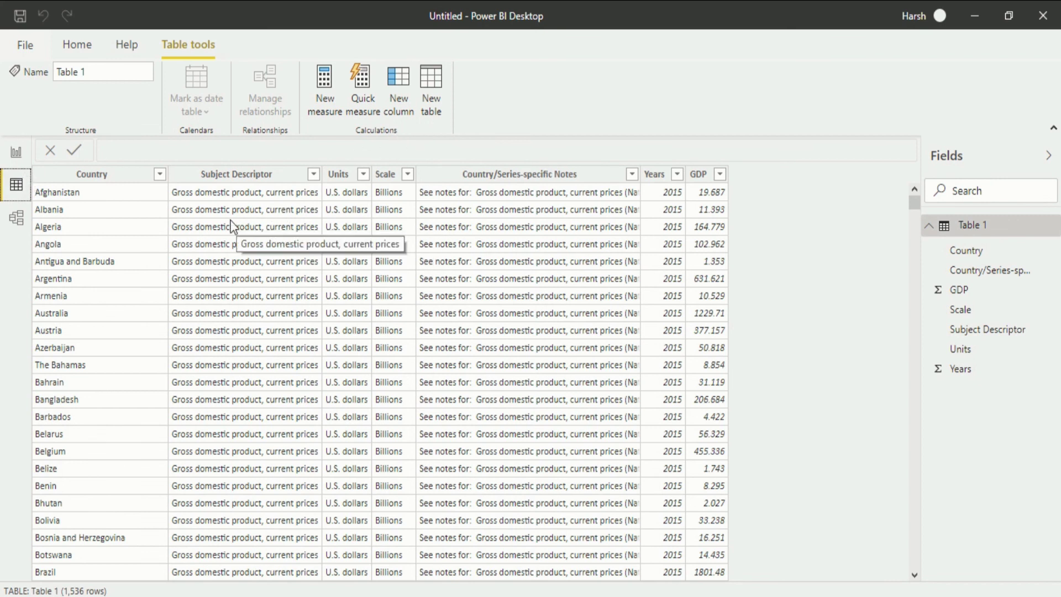
Step: Examine the report's theme, page and pane display options, and check whether the data and model views offer them
click(16, 152)
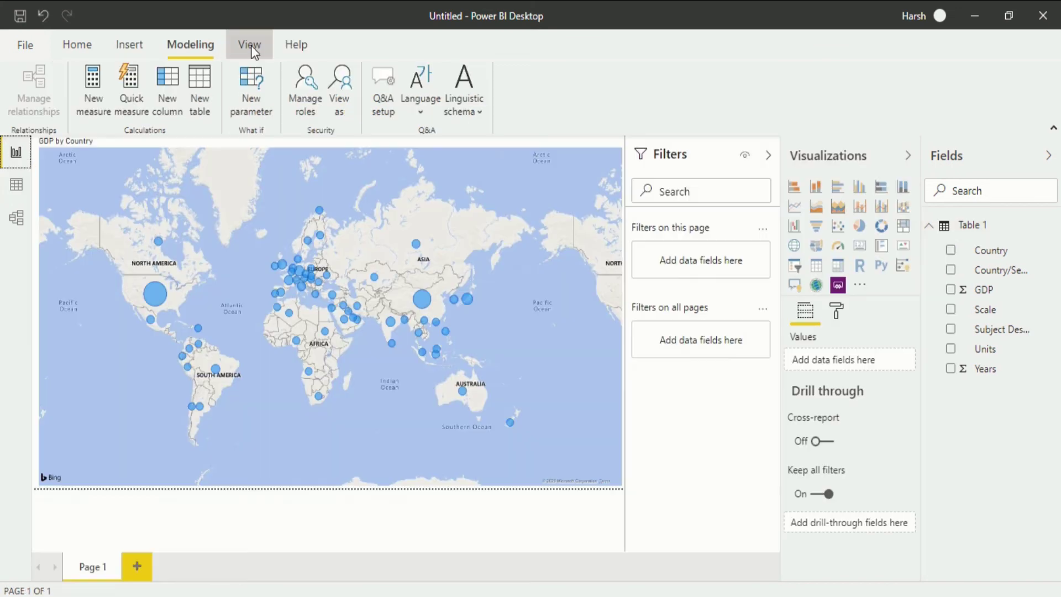
click(251, 46)
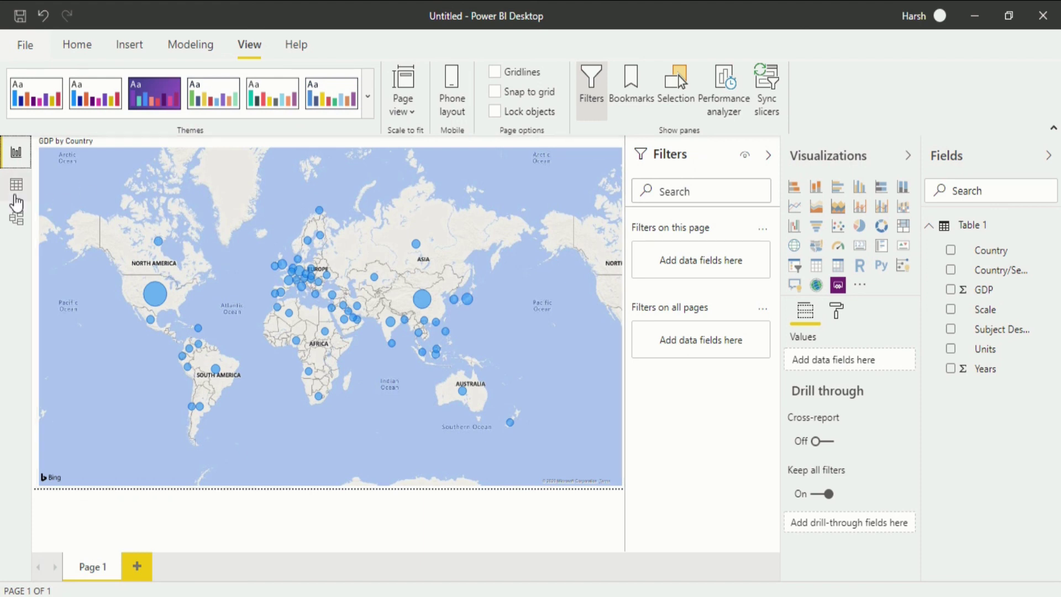
click(16, 185)
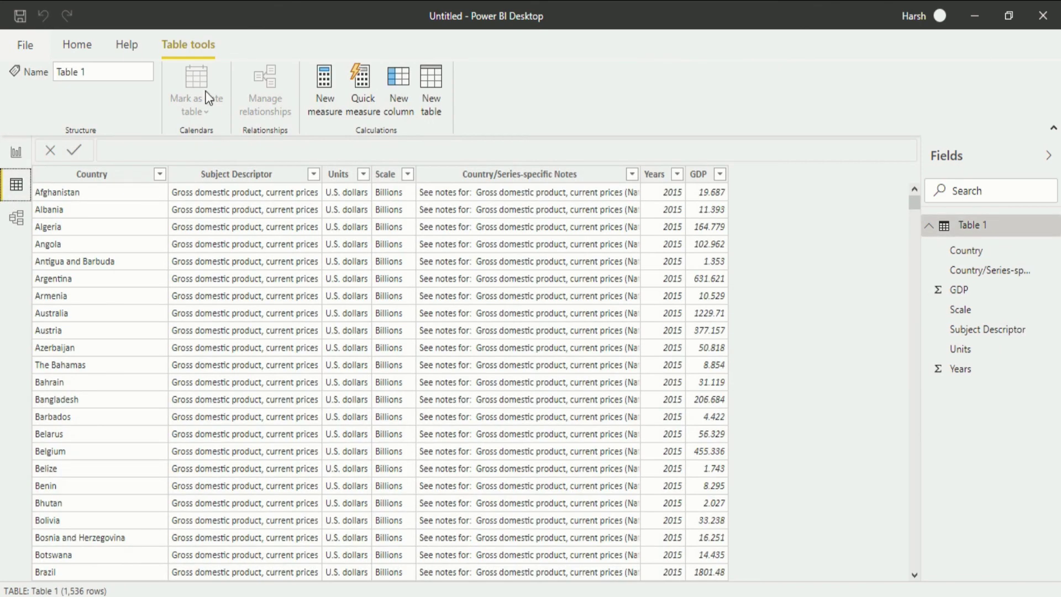
click(16, 217)
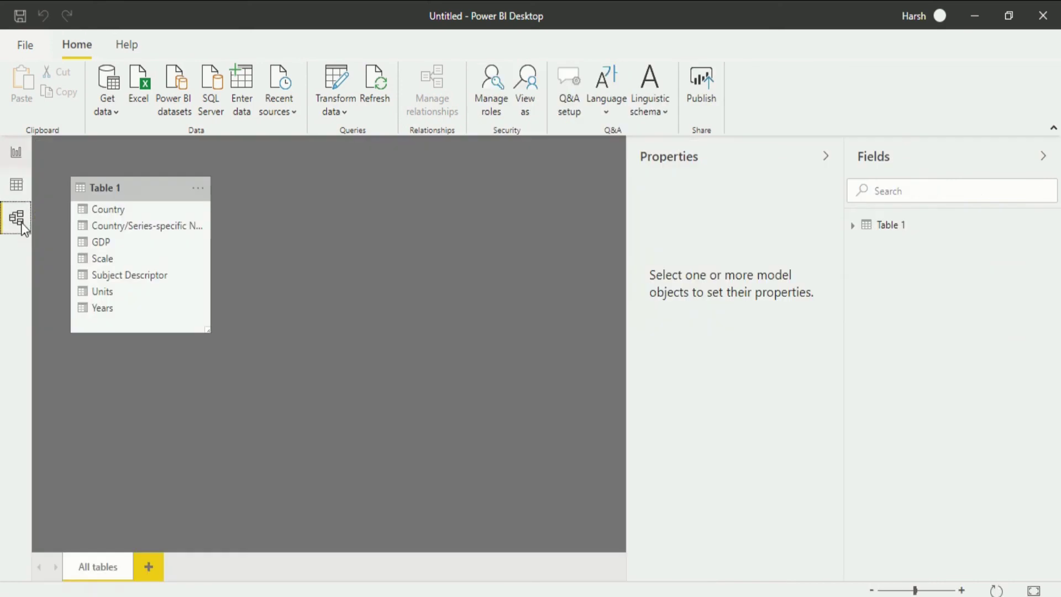
Step: Compare the Help resources offered in the report and model views, check the data view as well, and return to the report
click(16, 157)
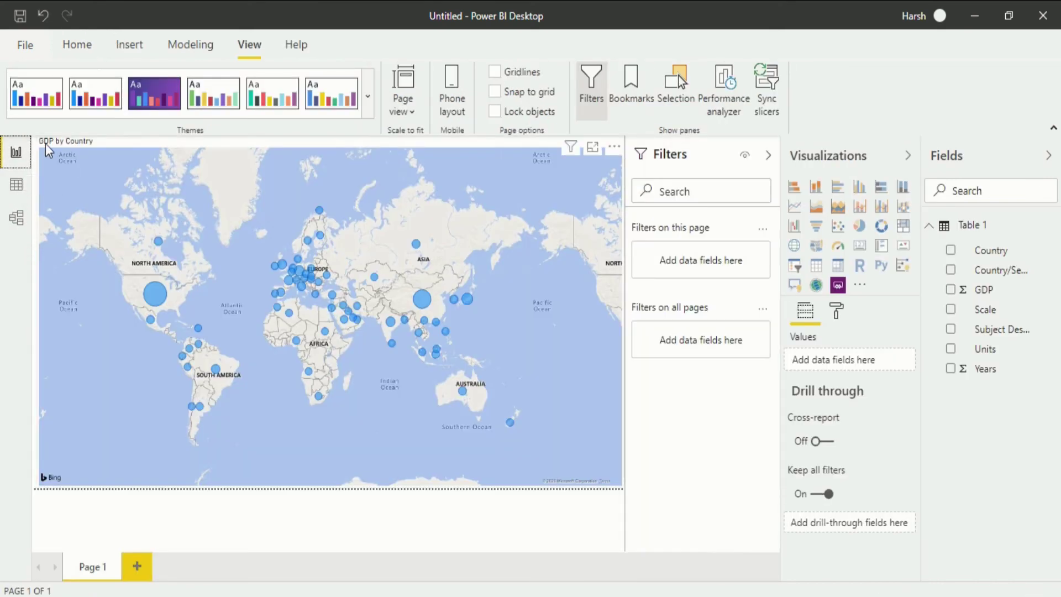
click(297, 53)
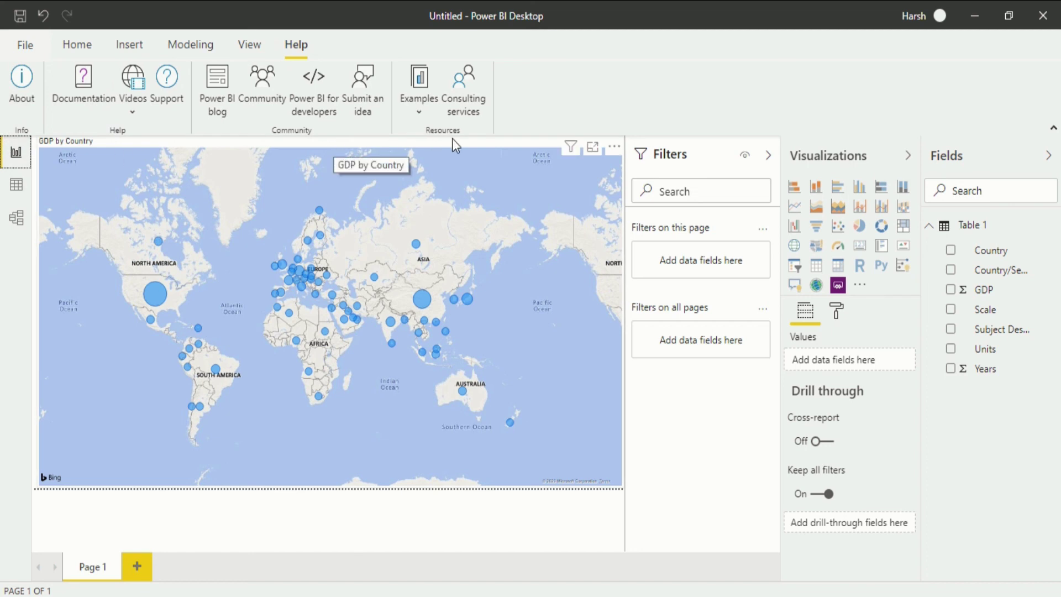
click(5, 197)
click(14, 210)
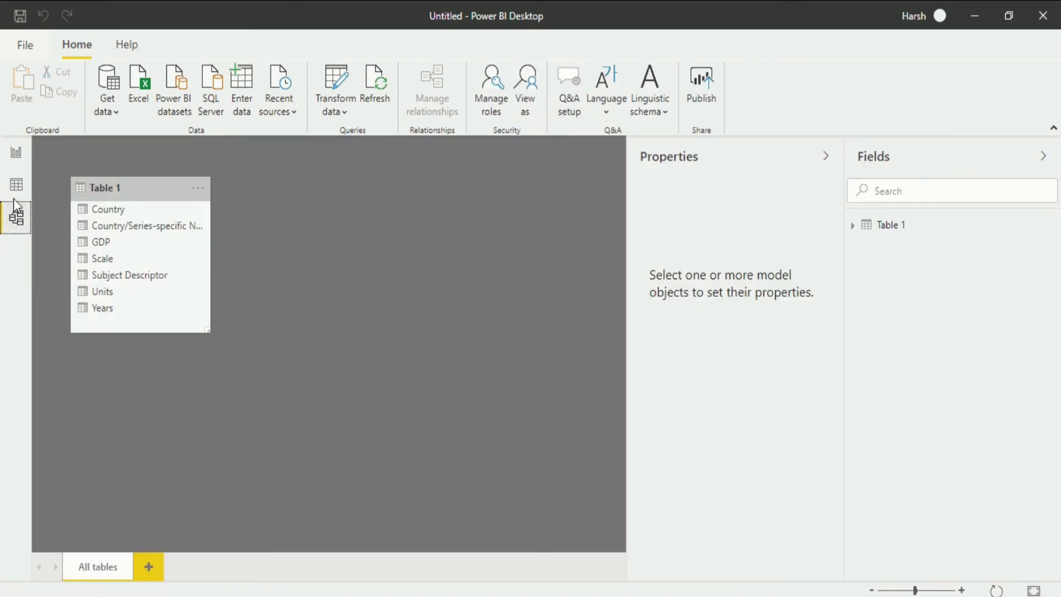
click(122, 47)
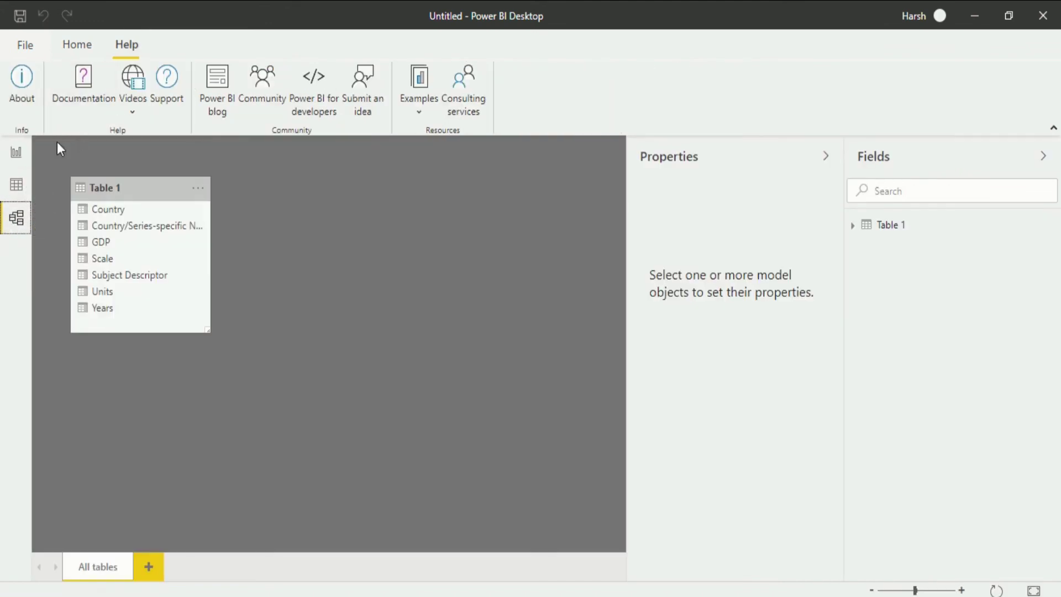
click(18, 194)
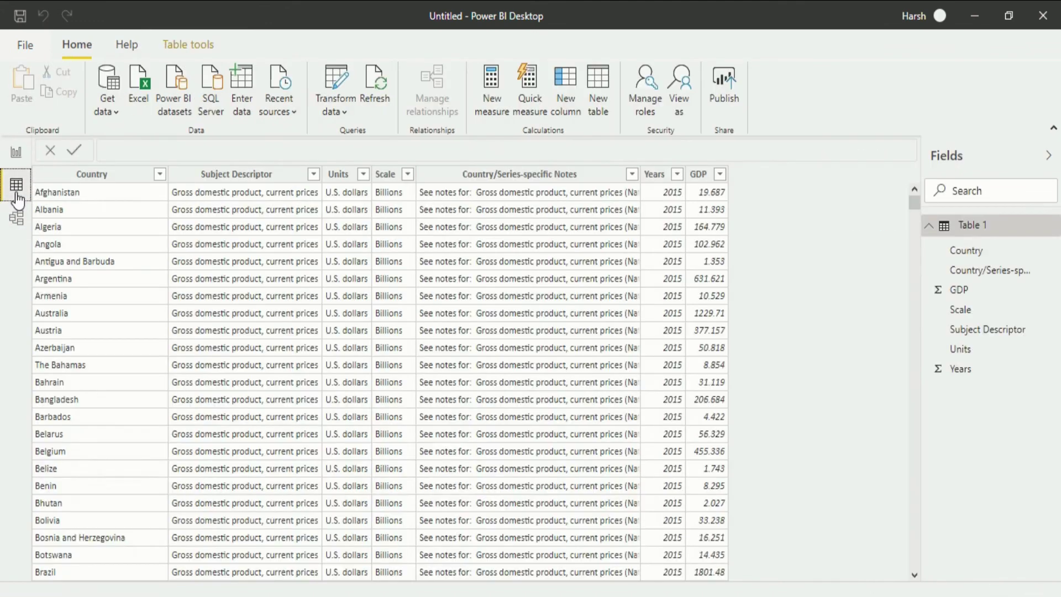
click(16, 151)
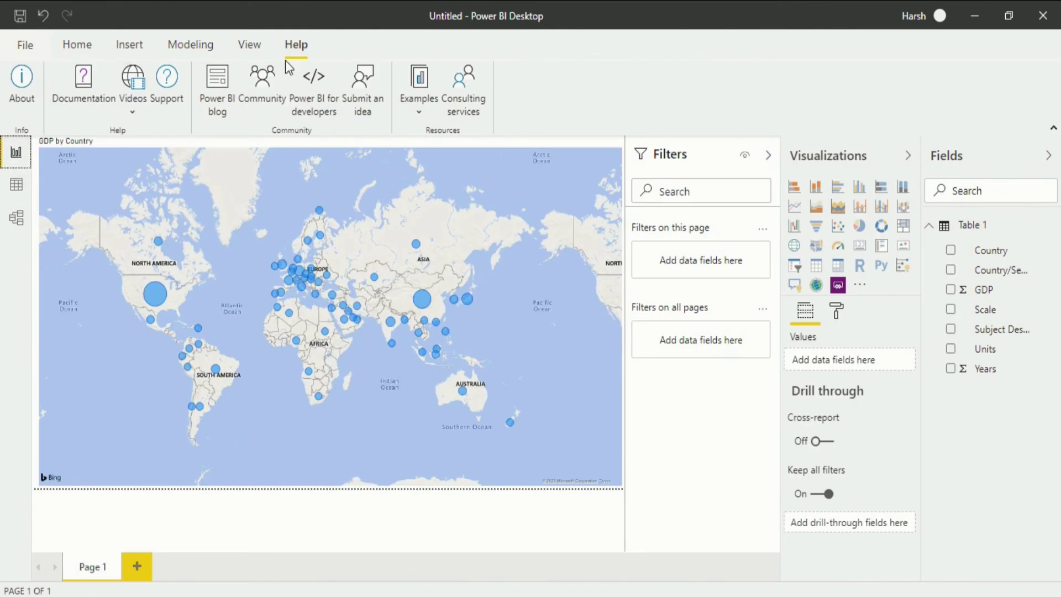